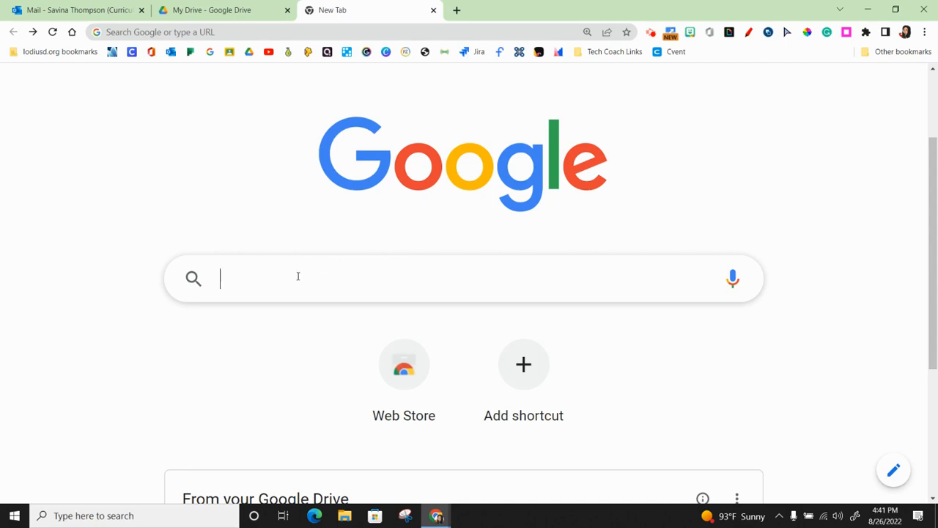
- Search Google for "kami", open the Kami website from the results and sign in
text(kami)
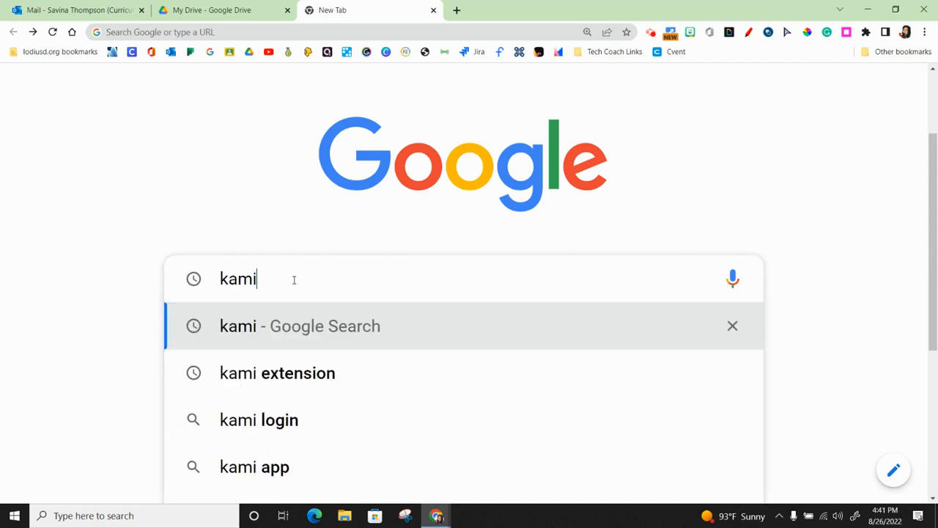
key(Return)
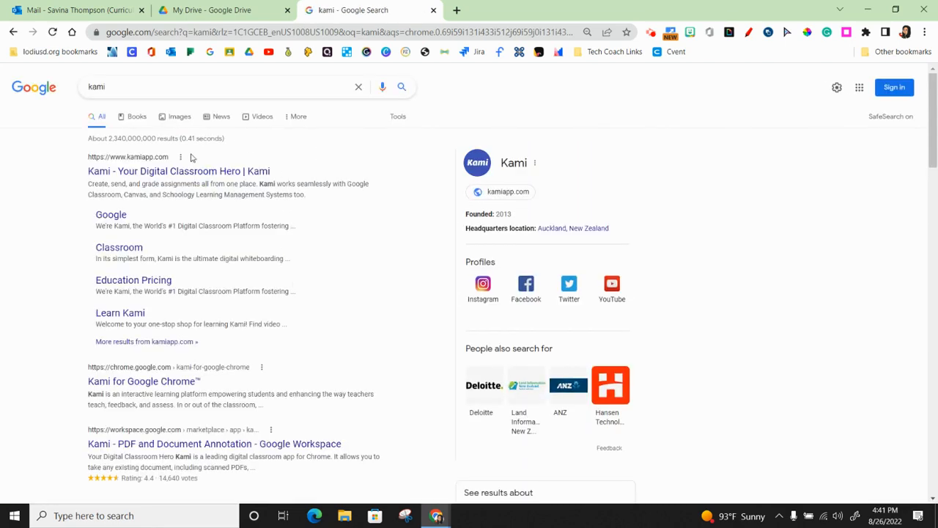
click(156, 173)
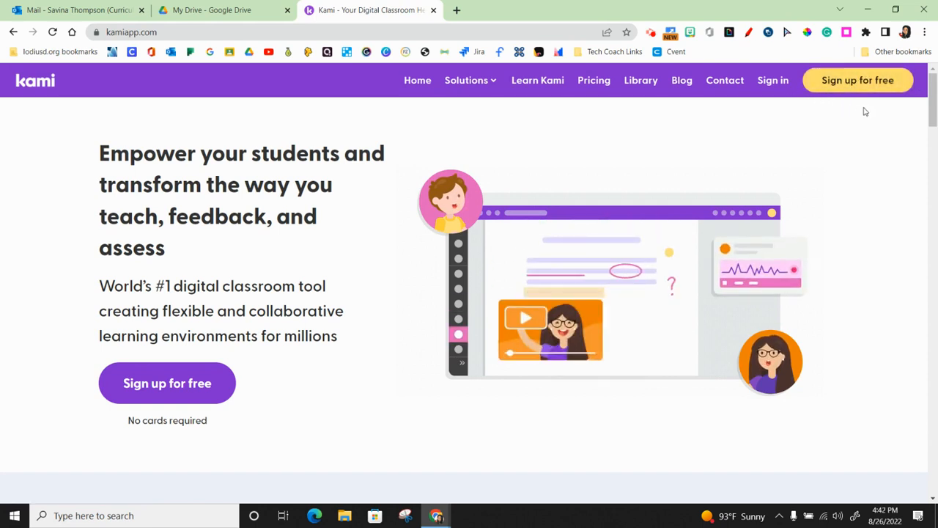
click(780, 82)
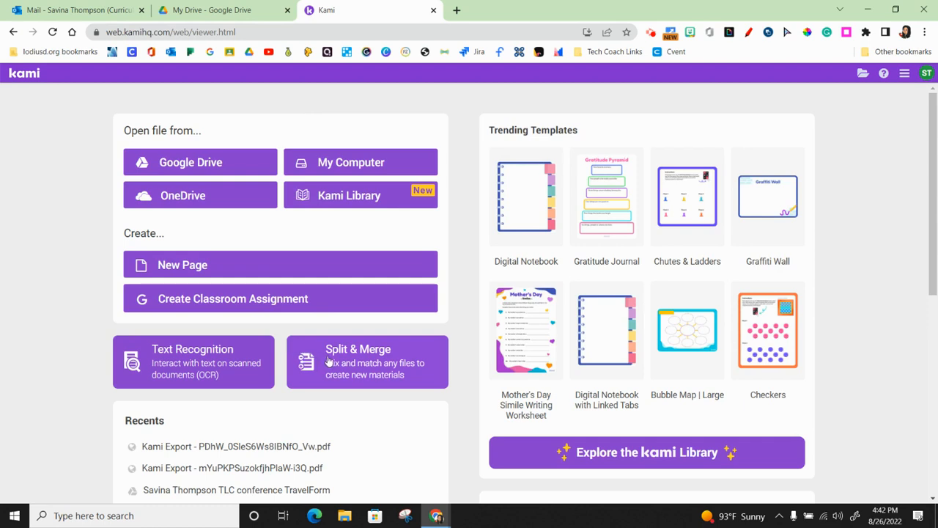
- Open Kami's Split & Merge tool and start adding files from Google Drive
scroll(327, 360, down, 1)
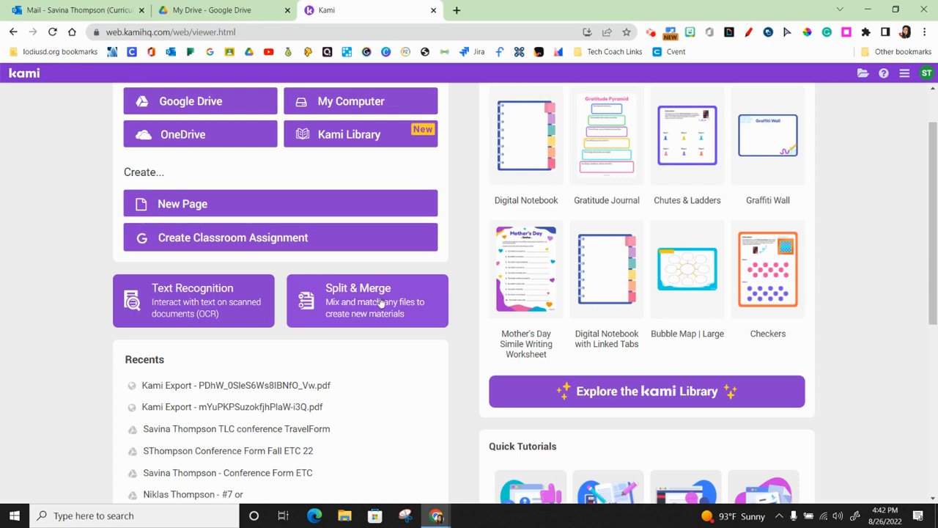
click(379, 301)
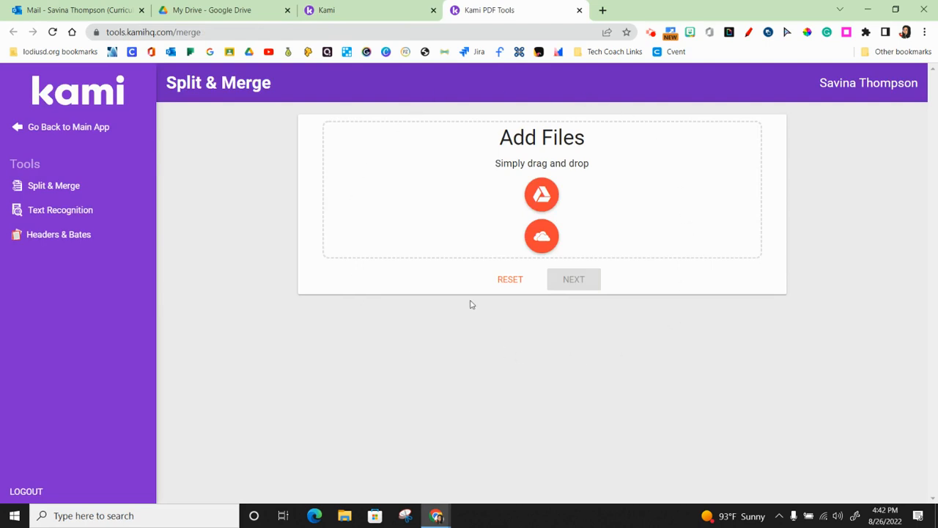
click(551, 199)
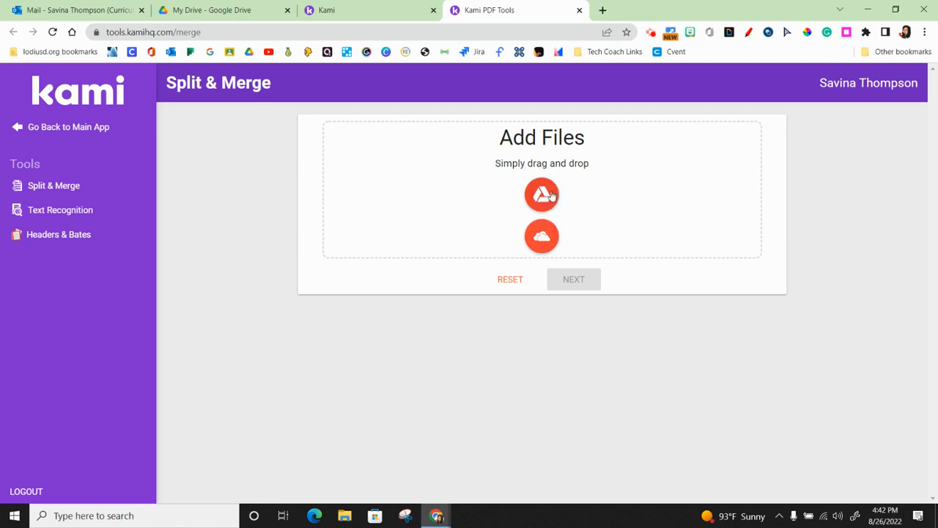
click(544, 198)
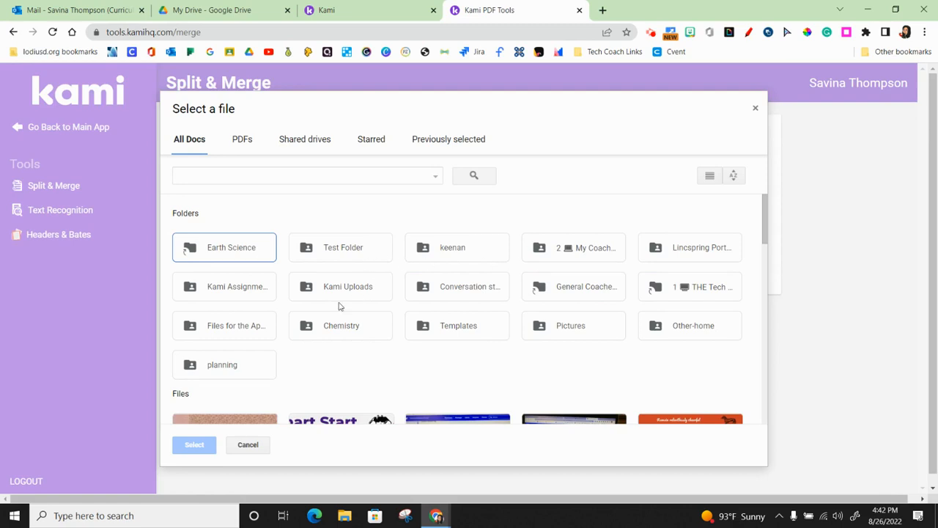
- Browse Drive through Files for the Apps and Classroom to the 20/21 CP Chemistry Period 4 folder
double_click(246, 324)
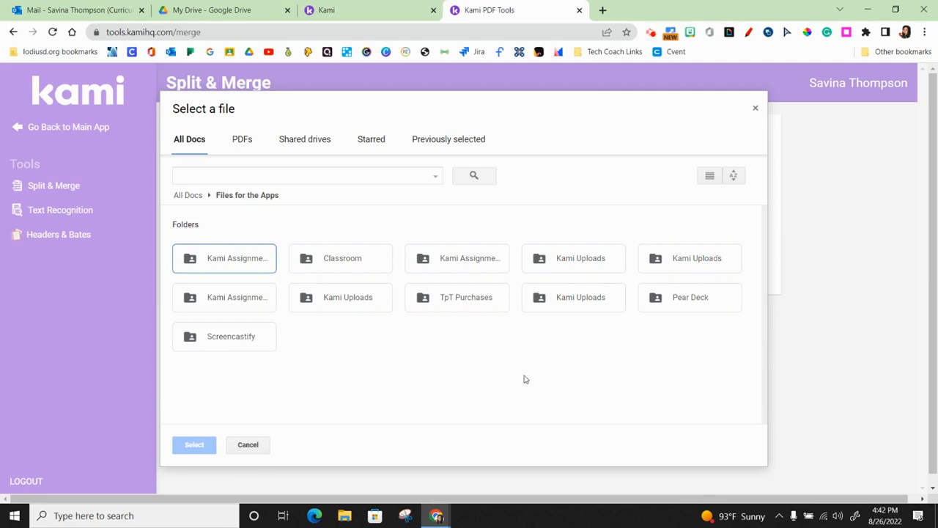
double_click(345, 260)
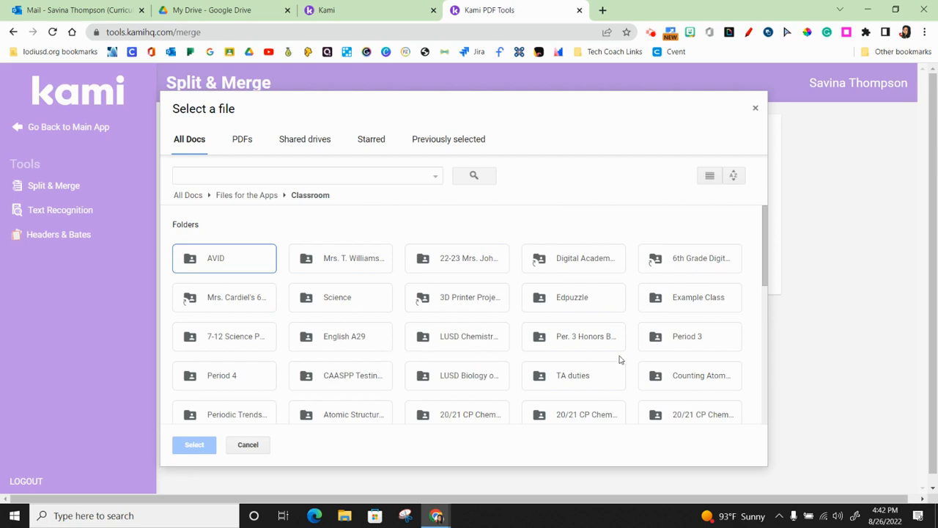
scroll(494, 364, down, 2)
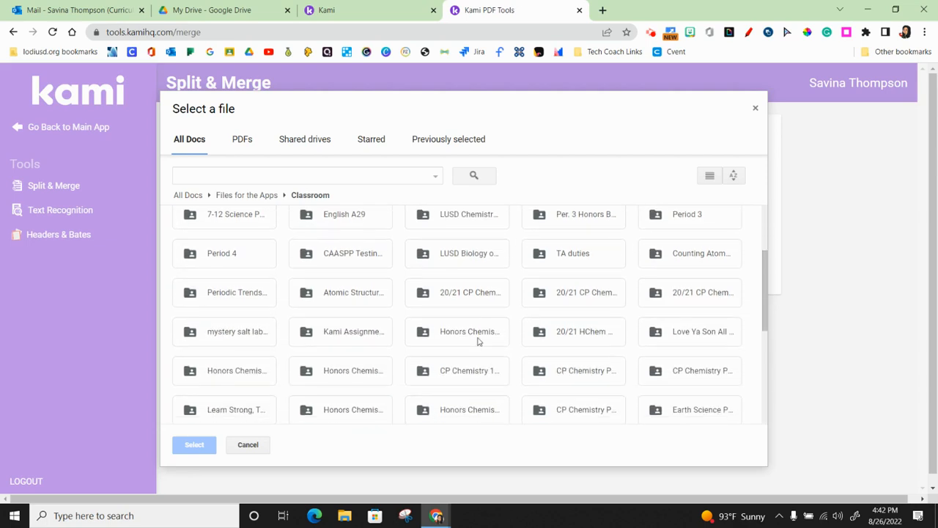
double_click(472, 297)
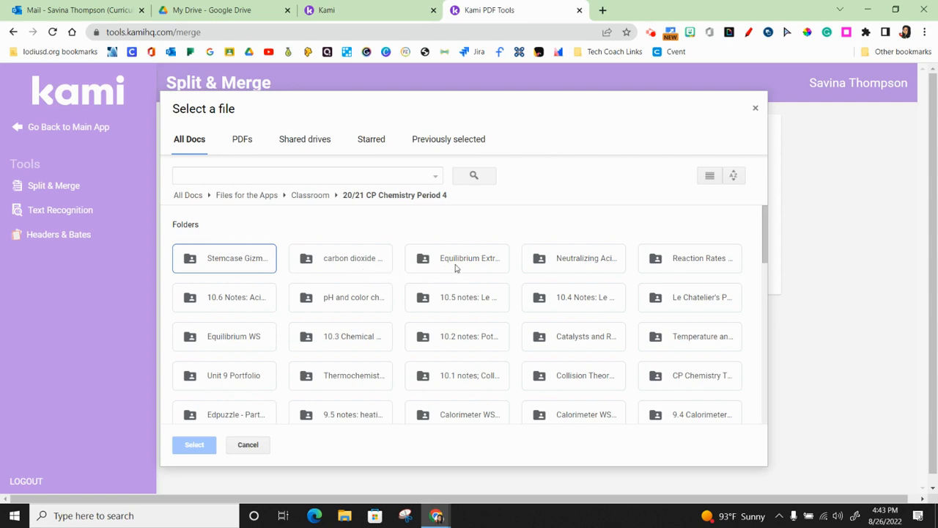
- Look into the carbon dioxide assignment folder, return to the class folder and open Calorimetry Gizmo Activity B instead
double_click(341, 259)
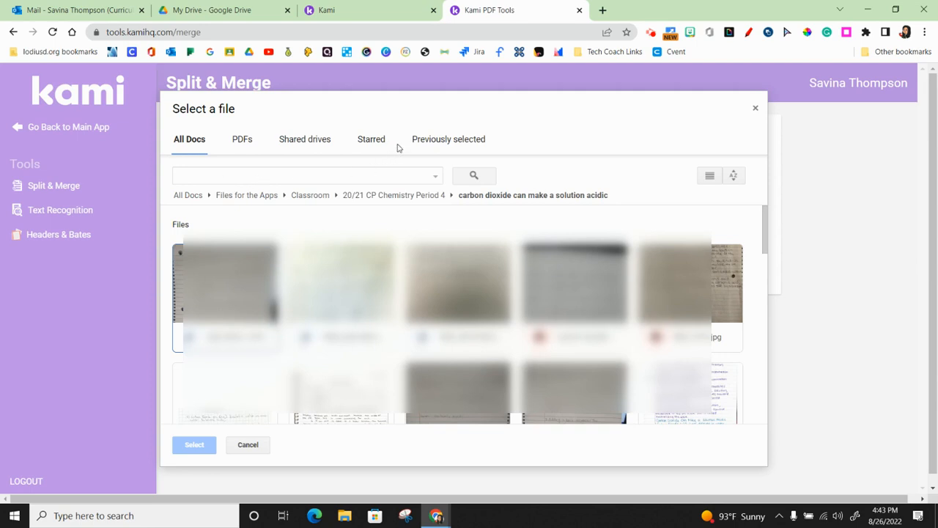
click(405, 195)
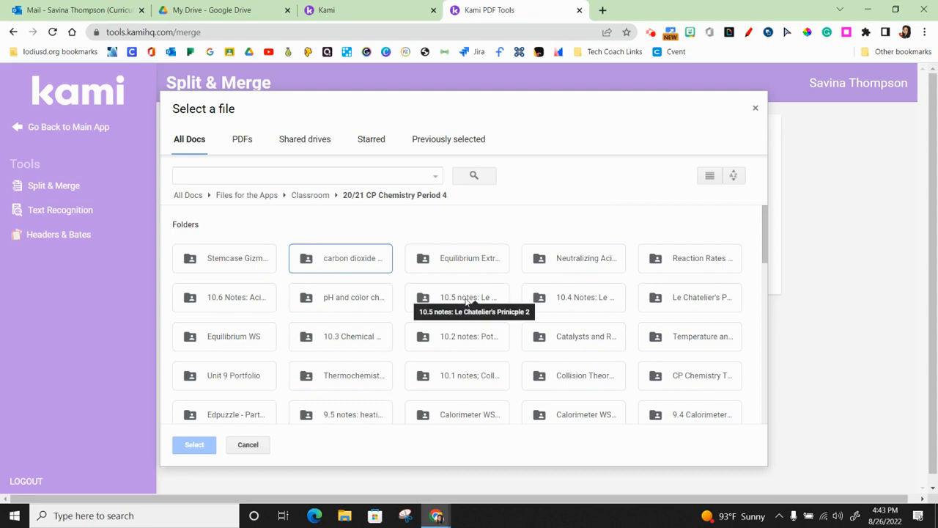
scroll(467, 300, down, 5)
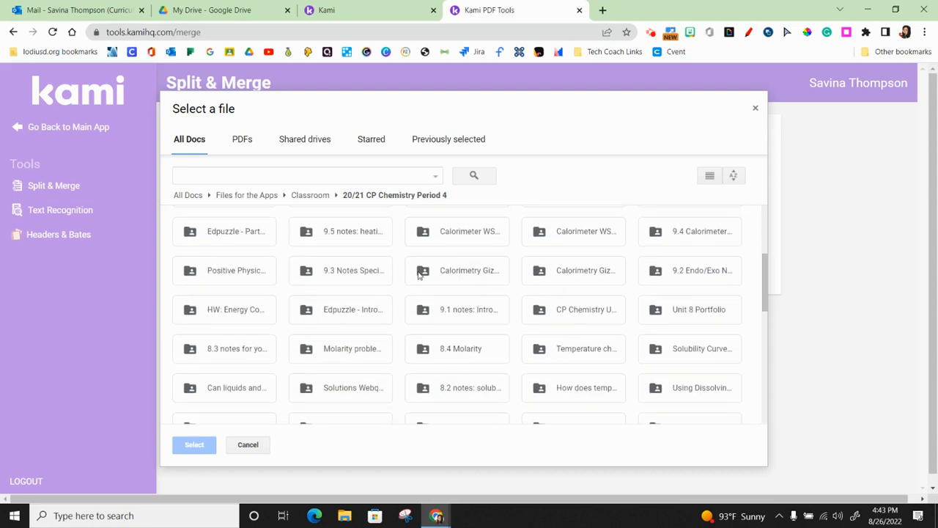
double_click(464, 273)
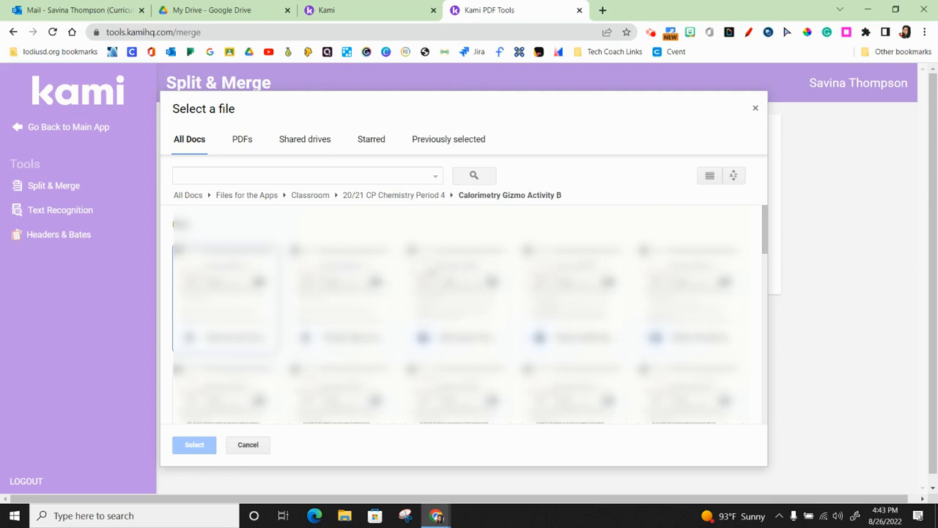
click(236, 267)
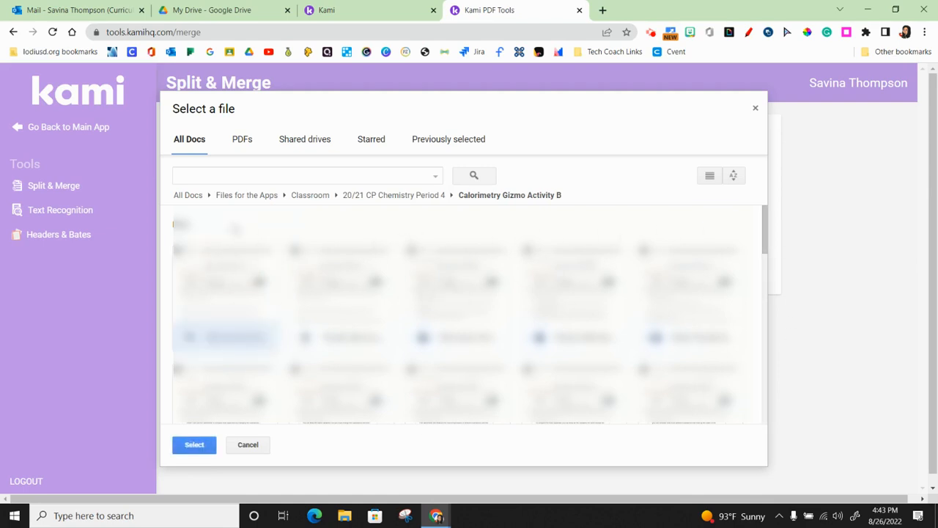
drag(224, 217, 745, 407)
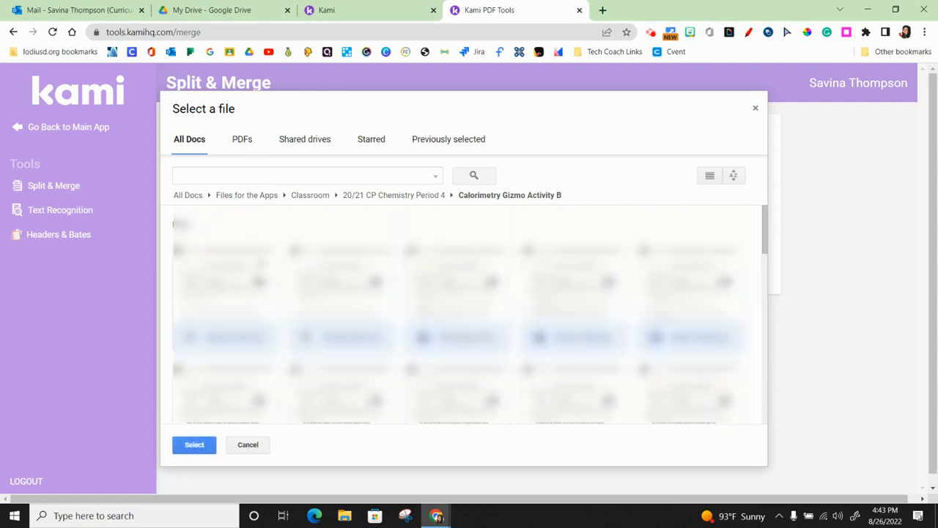
click(260, 263)
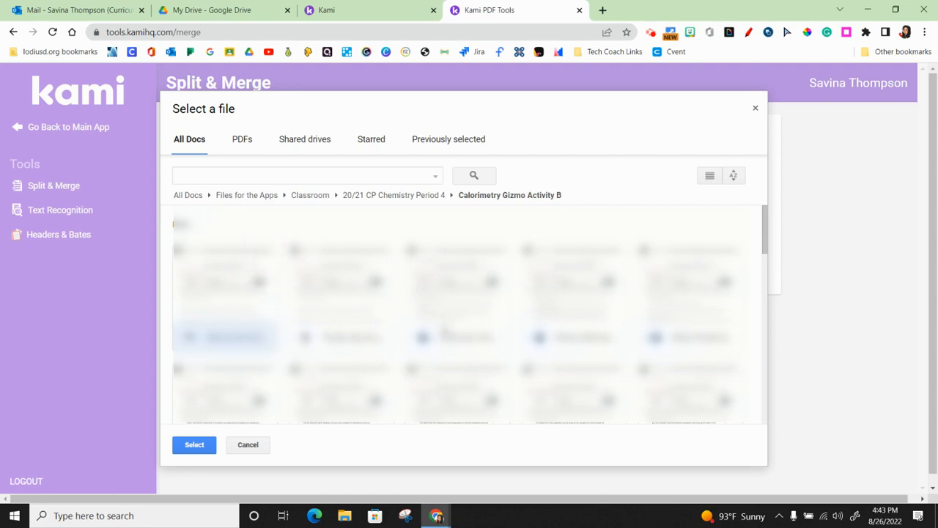
scroll(446, 328, down, 3)
scroll(455, 330, down, 5)
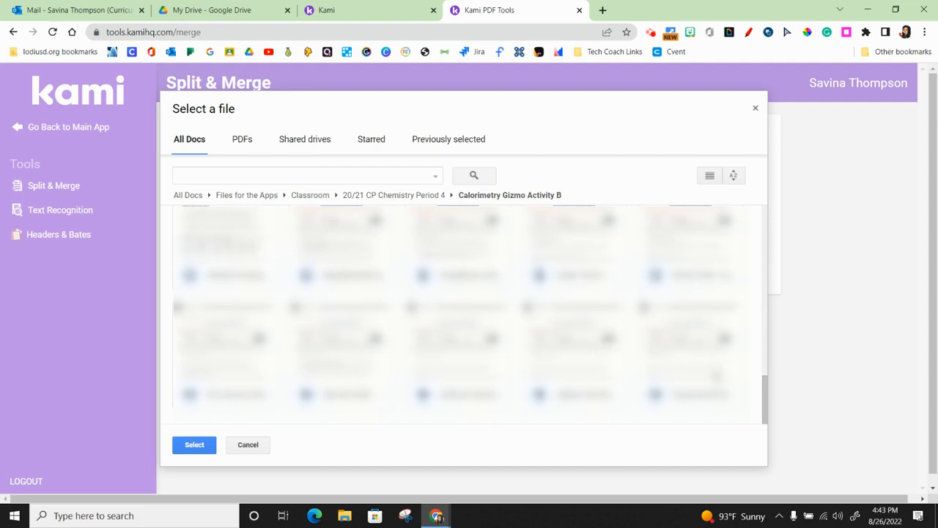
shift+click(727, 363)
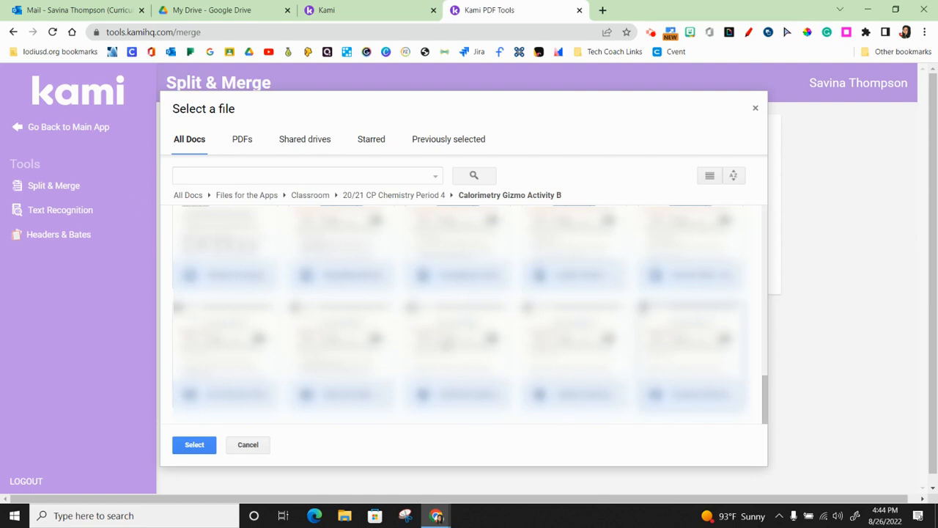
click(461, 423)
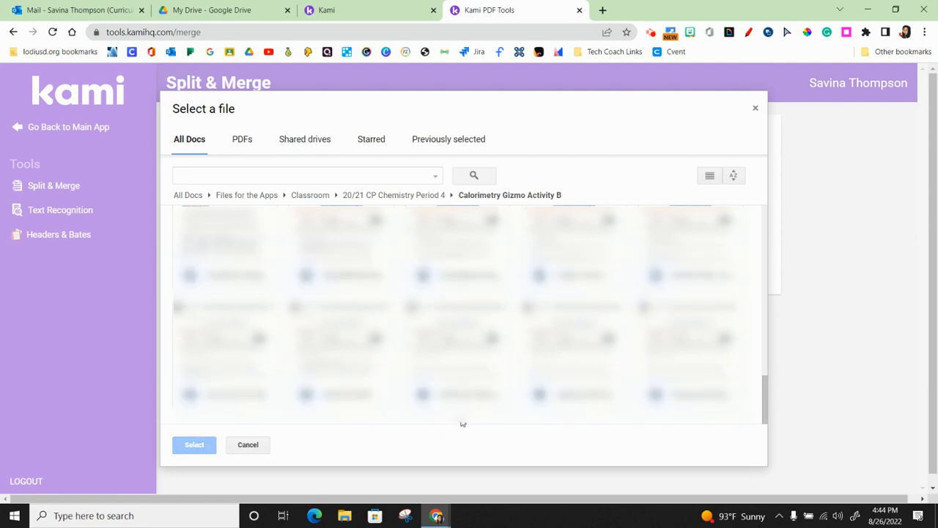
- Select all files in the Calorimetry Gizmo Activity B folder, add them to Split & Merge and proceed to the page arrangement
key(ctrl+a)
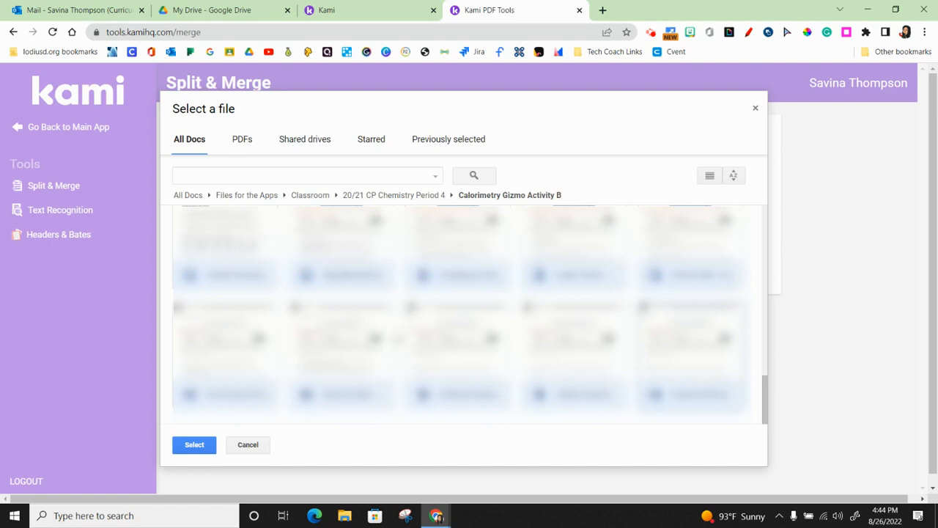
click(195, 444)
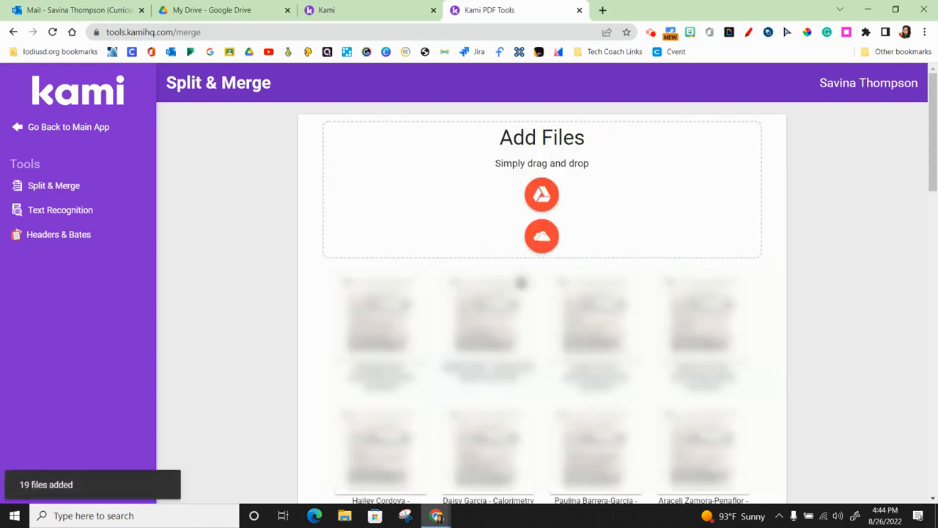
scroll(648, 384, down, 2)
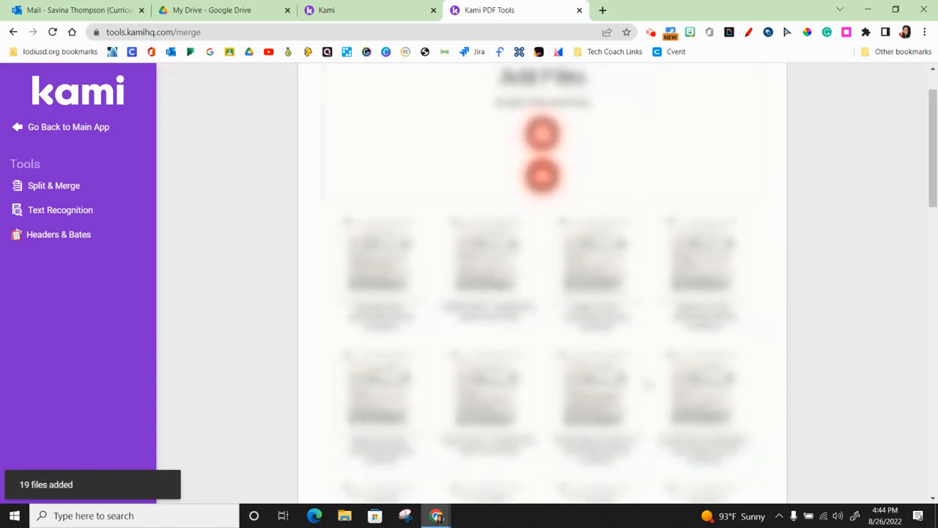
scroll(648, 384, down, 5)
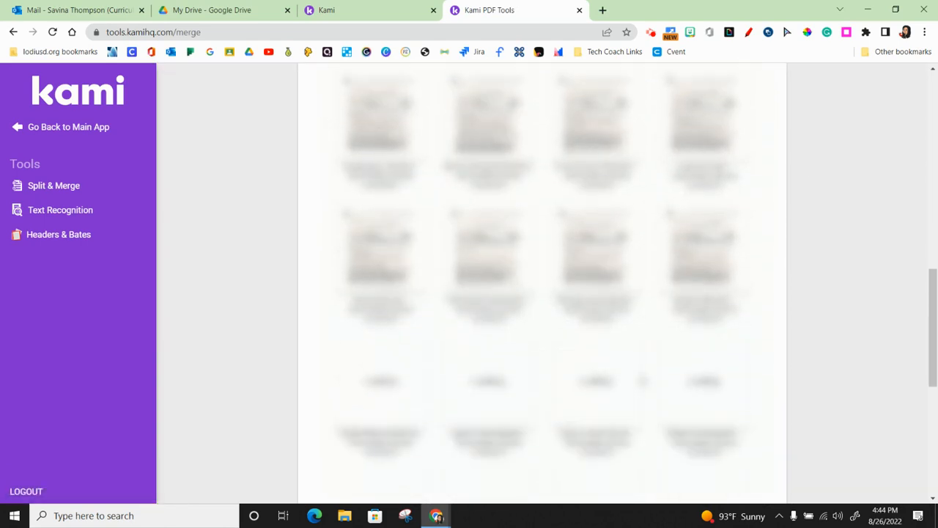
scroll(642, 380, down, 5)
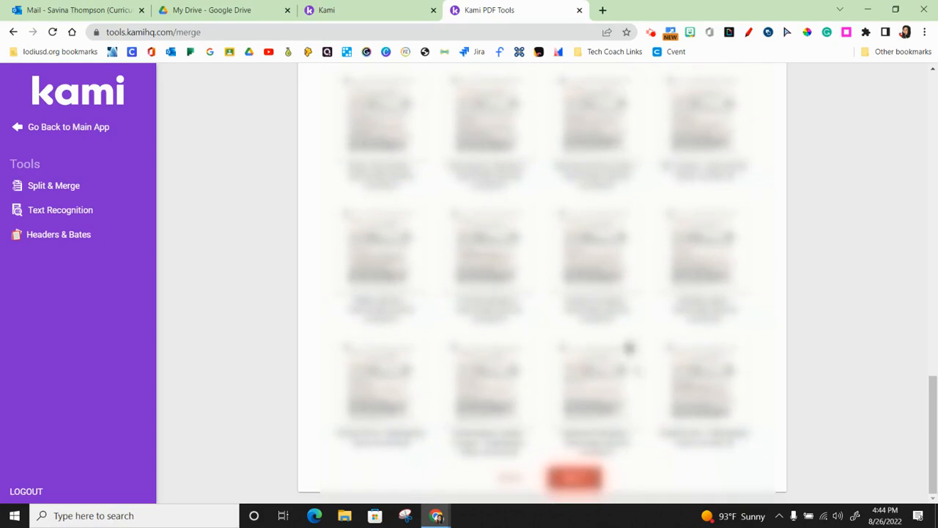
click(573, 477)
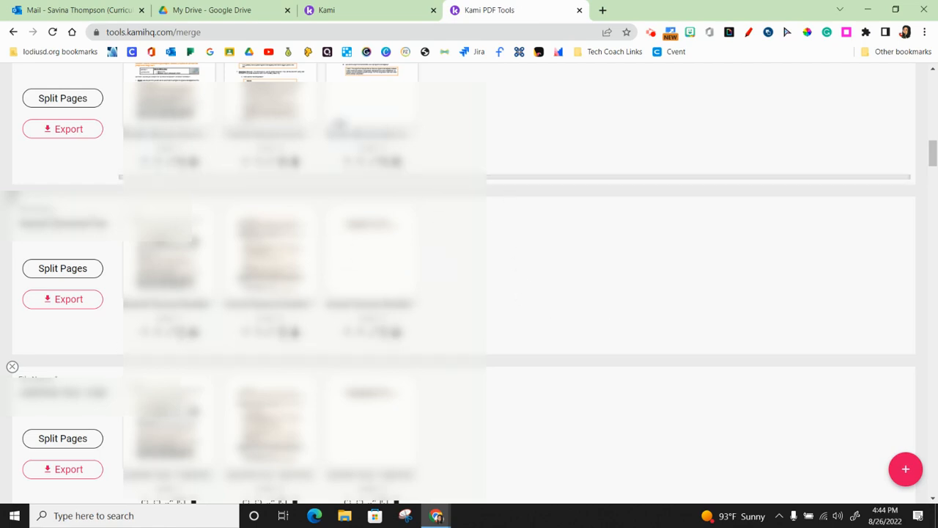
- Switch the added student files from Split mode to Merge mode
scroll(585, 301, up, 5)
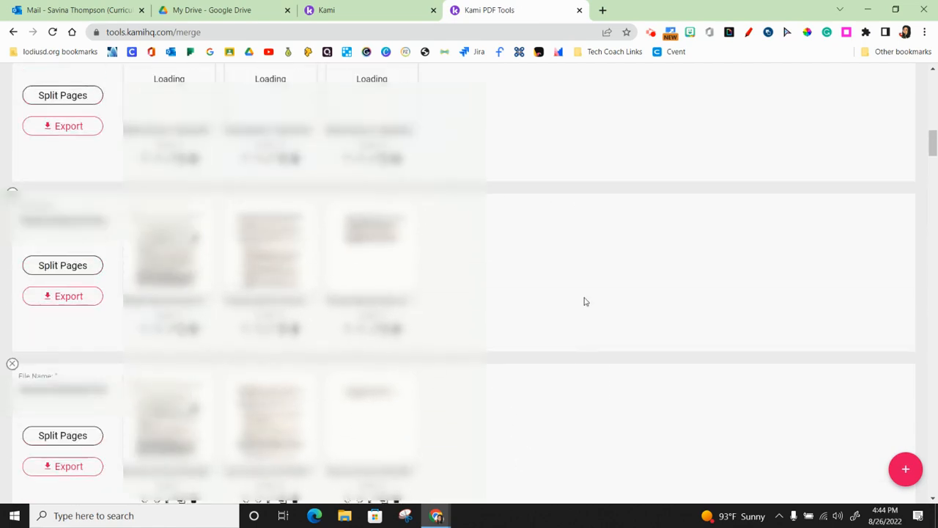
scroll(585, 301, up, 5)
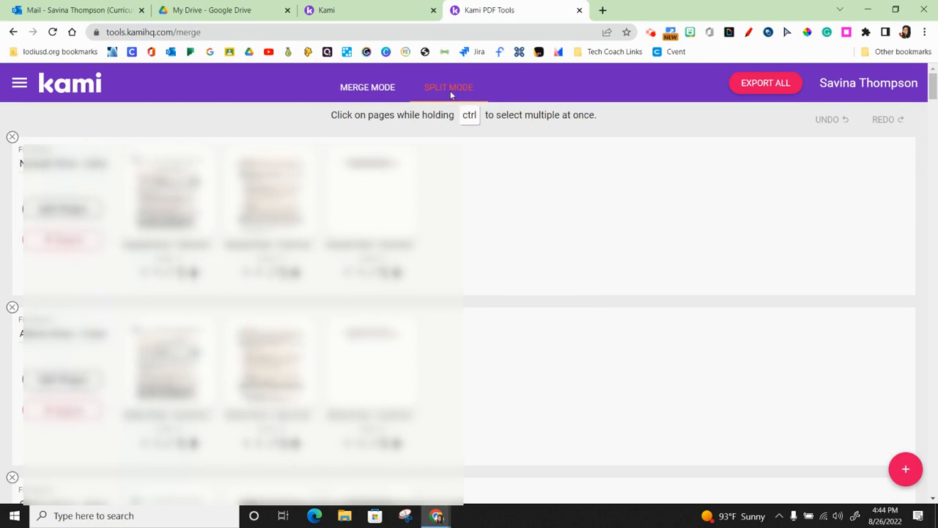
click(373, 89)
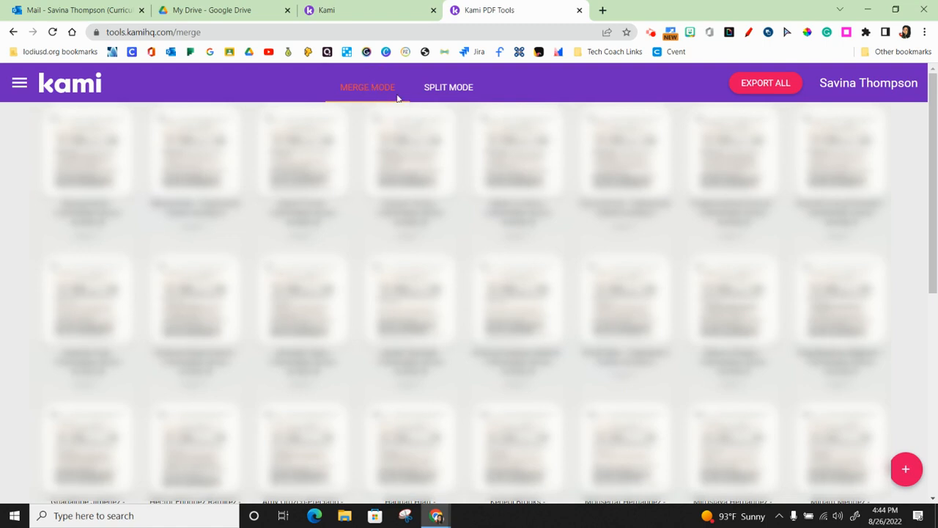
- Export all the merged pages with the Open In Kami option and open the exported PDF in Kami
click(766, 83)
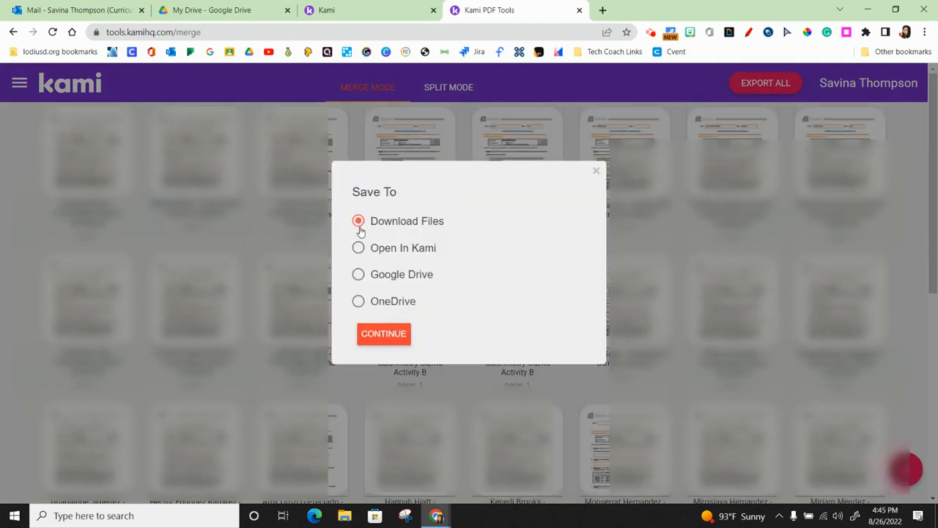
click(359, 249)
click(382, 337)
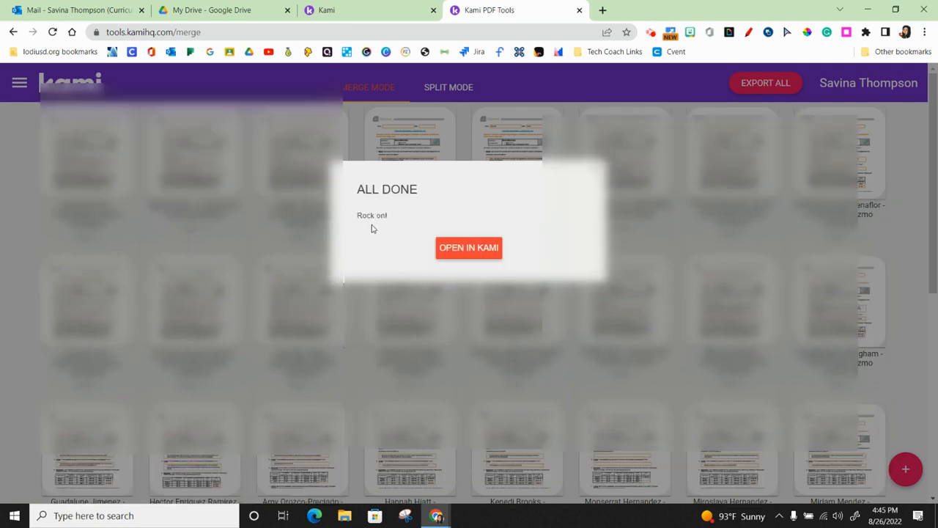
click(488, 256)
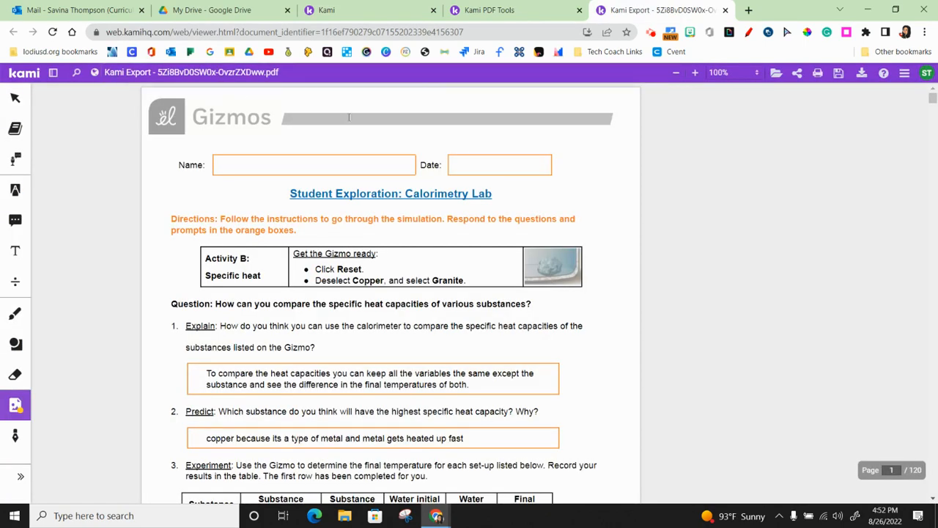
scroll(404, 325, down, 20)
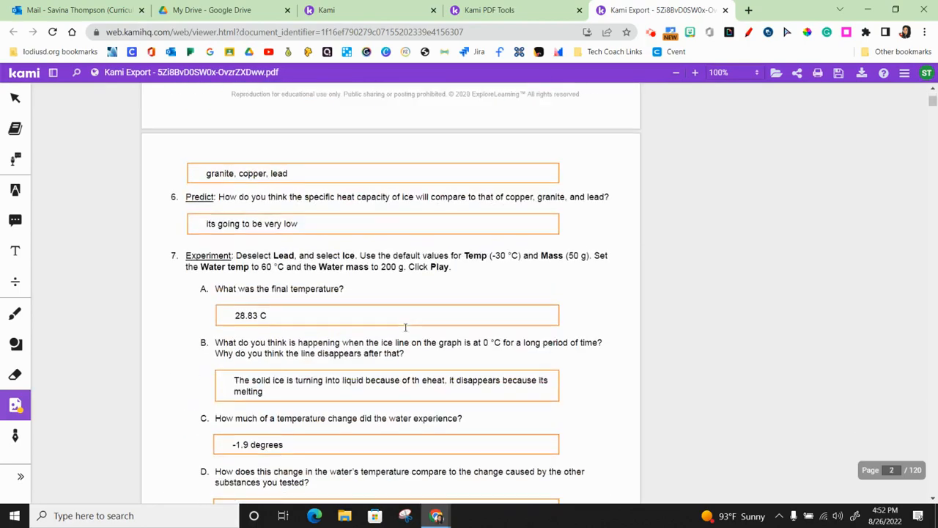
- Look through the first student submissions in the merged PDF and return to its first page
scroll(398, 331, down, 15)
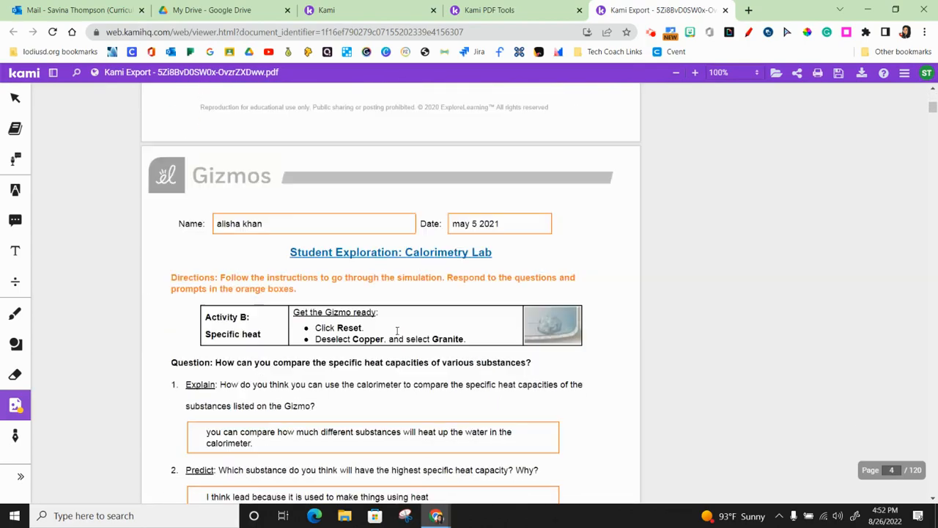
scroll(399, 333, down, 9)
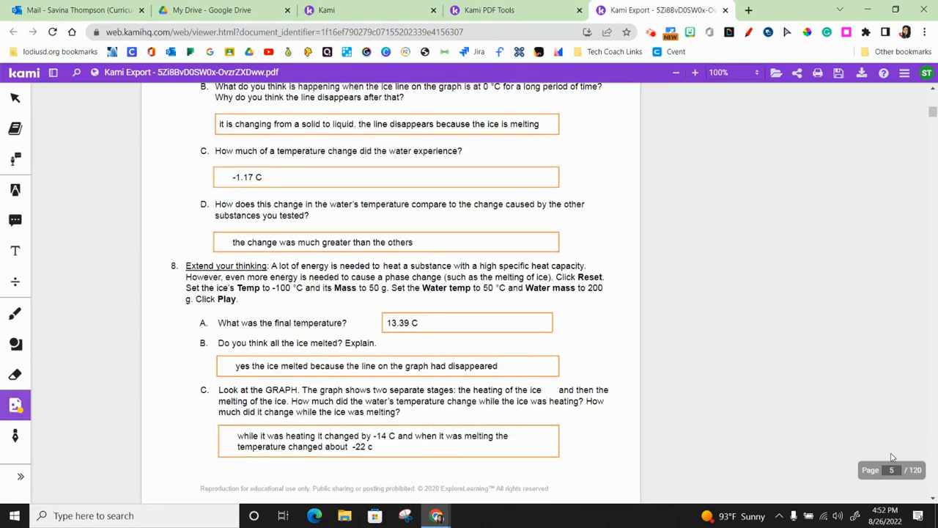
scroll(352, 321, up, 20)
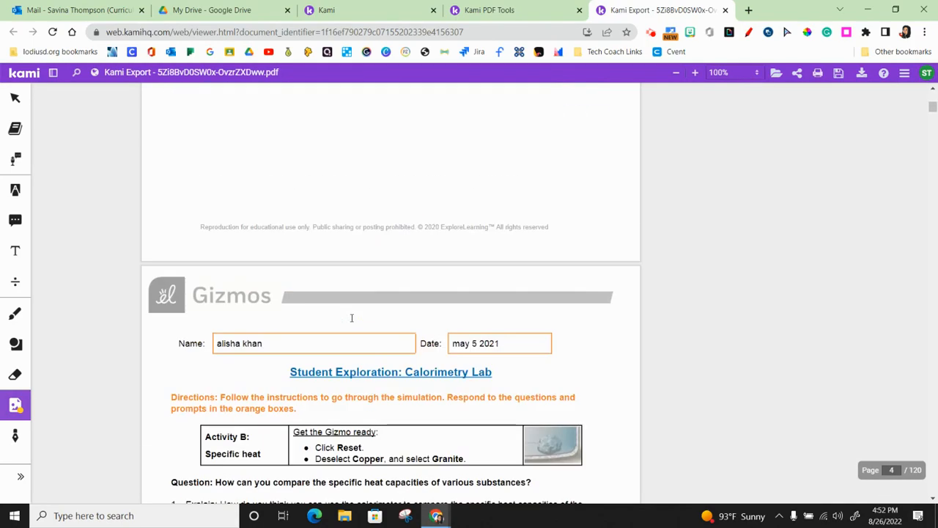
scroll(353, 318, up, 15)
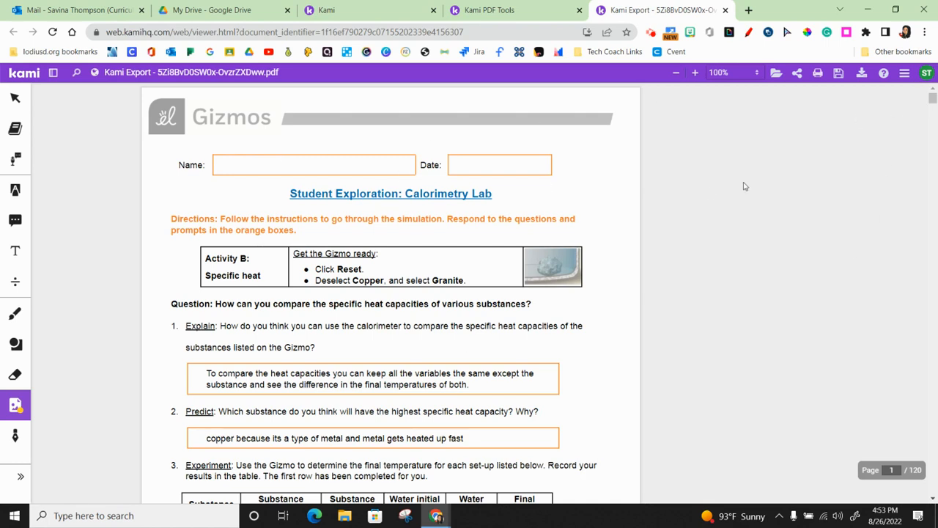
- Bring up the print preview for the merged PDF with annotations, review the destination choices and additional print settings, and cancel without printing
click(819, 74)
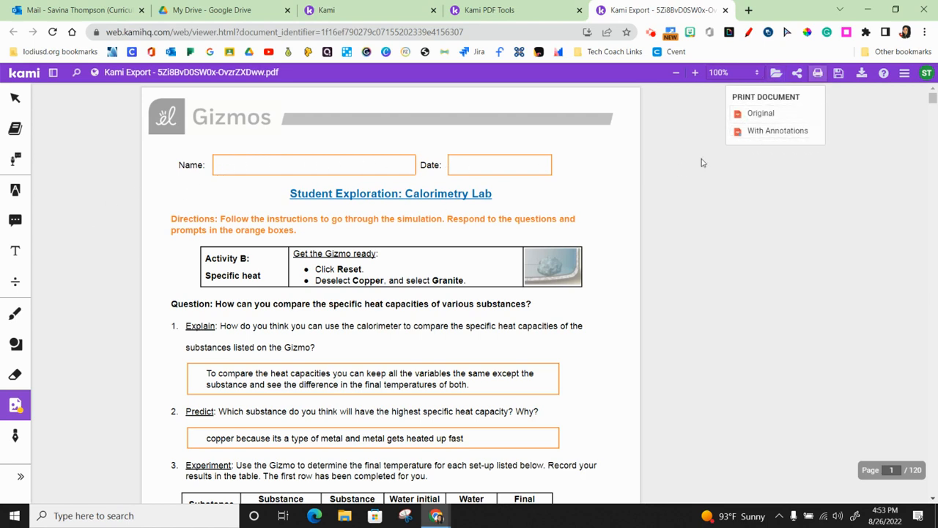
click(776, 130)
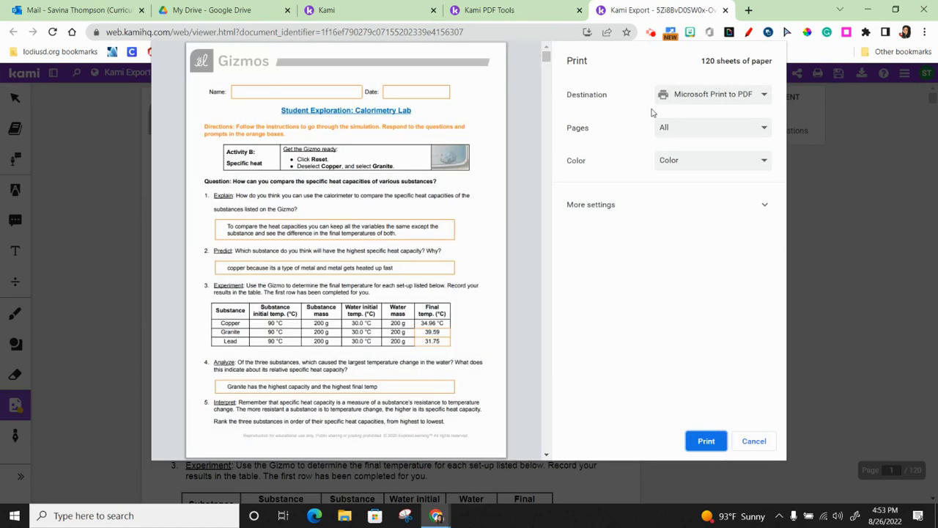
click(736, 99)
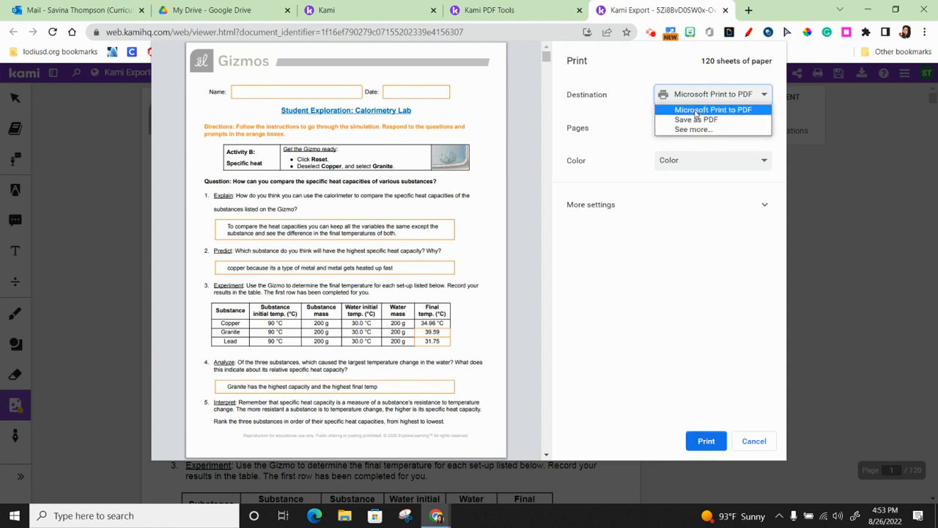
click(634, 66)
click(645, 207)
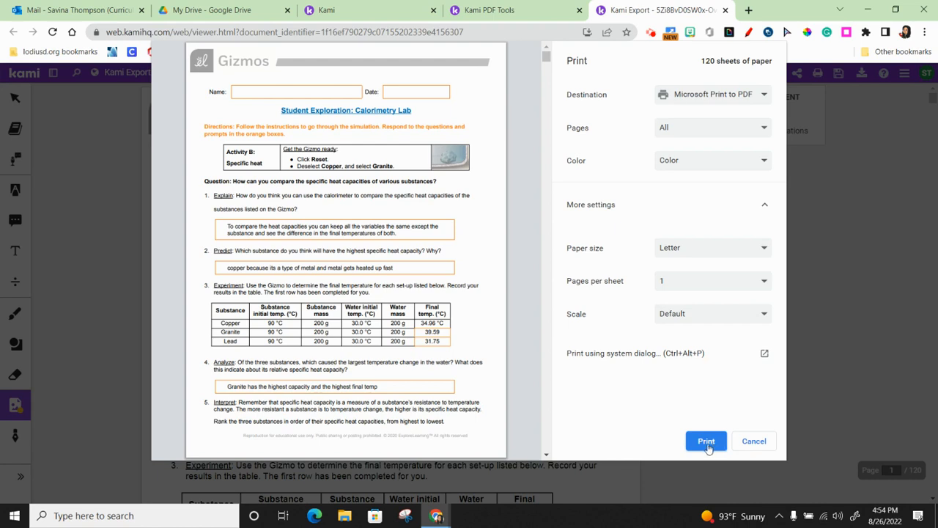
click(753, 441)
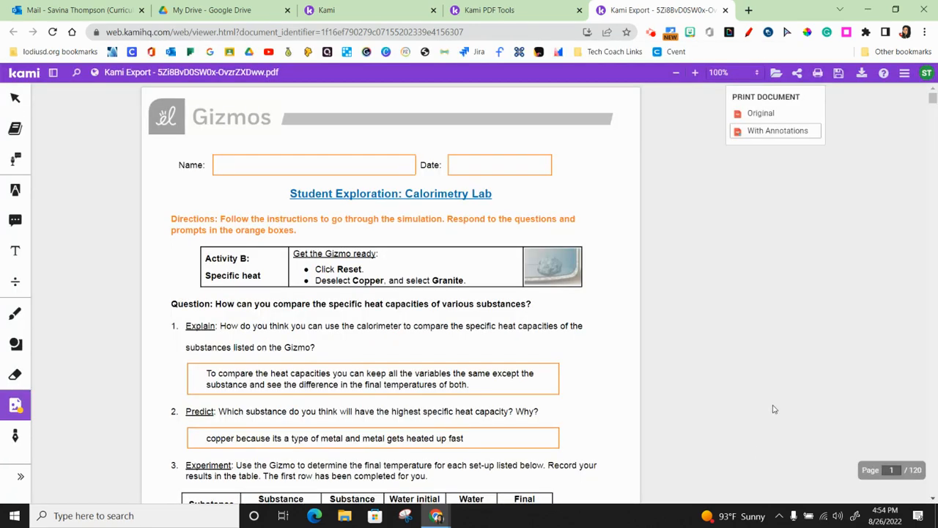